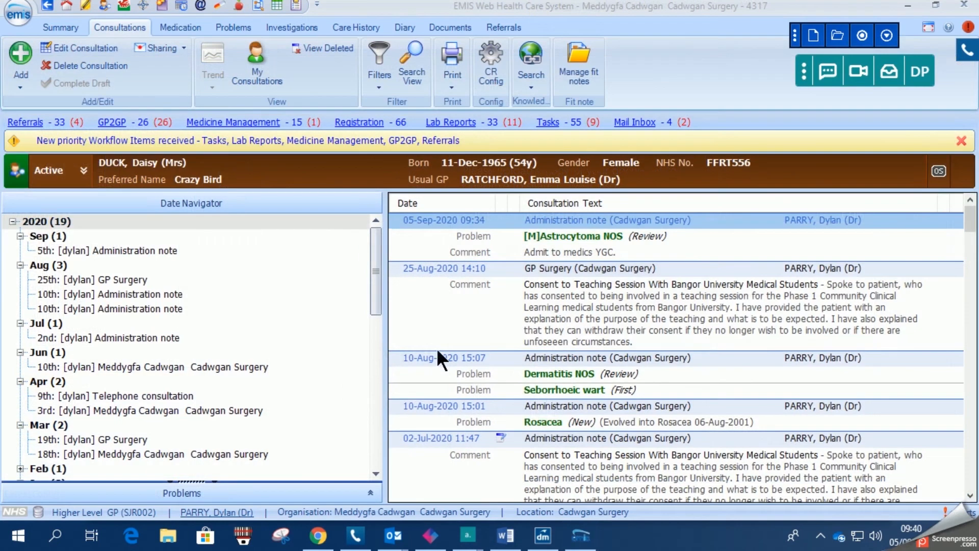
- Add CVA unspecified as the consultation's problem and acknowledge the drug interaction warnings
{"action": "left_click", "coordinate": [447, 310]}
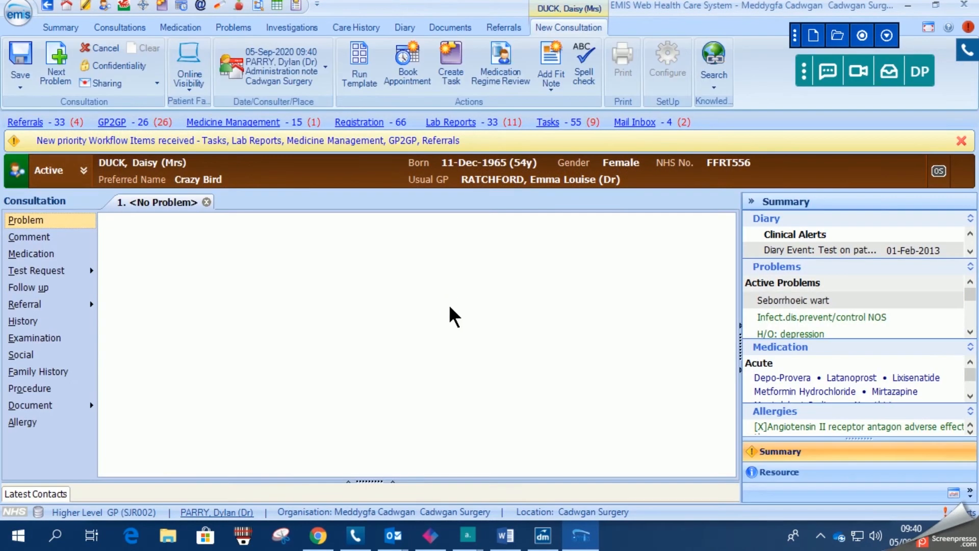
{"action": "left_click", "coordinate": [37, 221]}
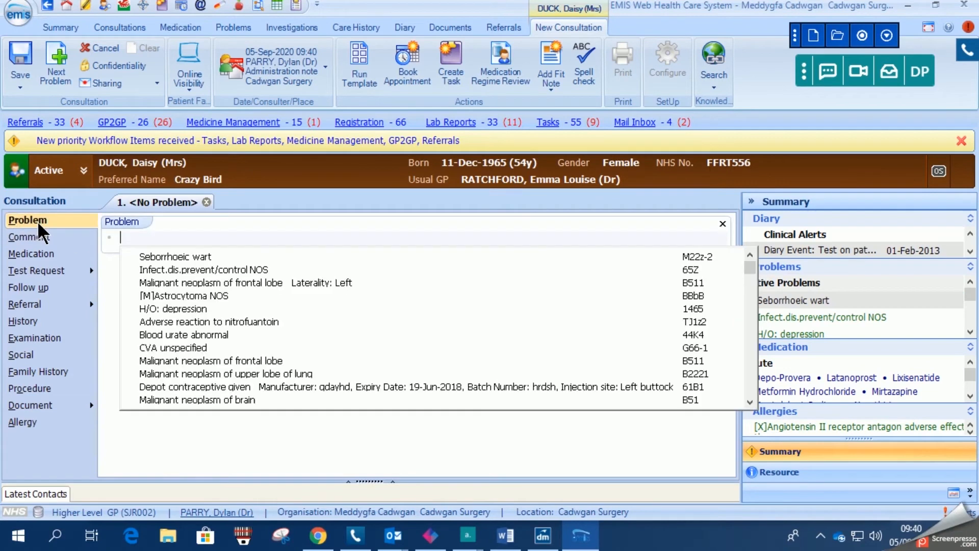
{"action": "left_click", "coordinate": [212, 347]}
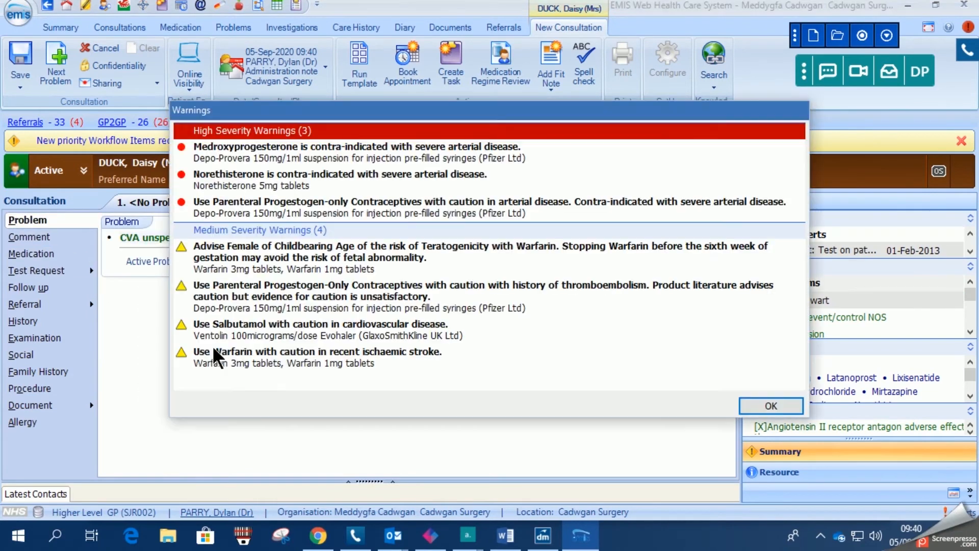
{"action": "left_click", "coordinate": [770, 406]}
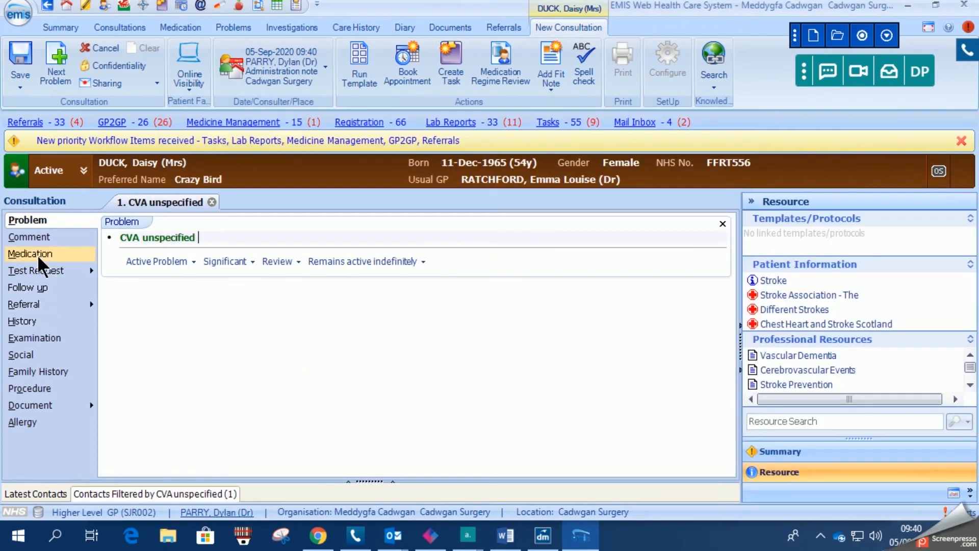
- Add the comment "Suspected stroke. CVA 2017. Weakness left arm last 3 hours." to the consultation
{"action": "left_click", "coordinate": [41, 235]}
{"action": "type", "text": "Suspected "}
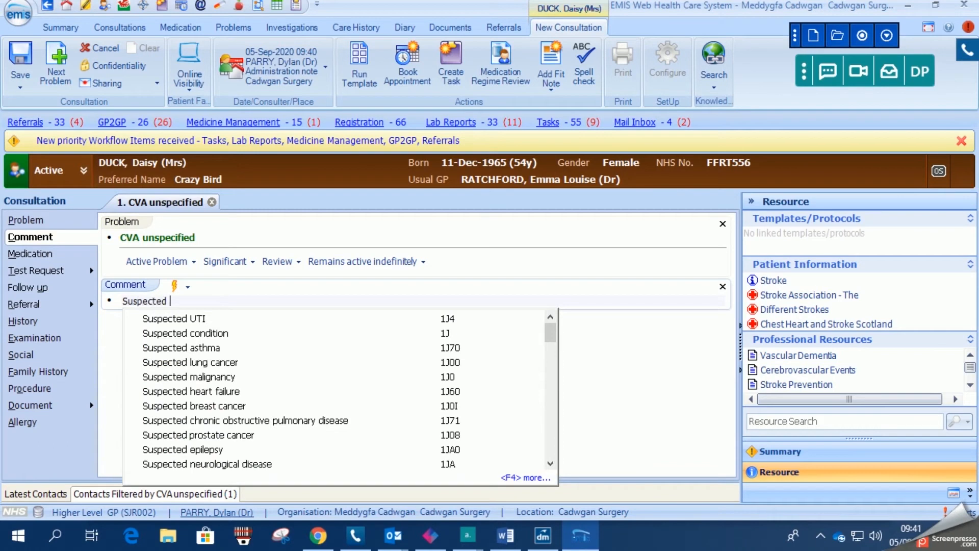
{"action": "type", "text": "st"}
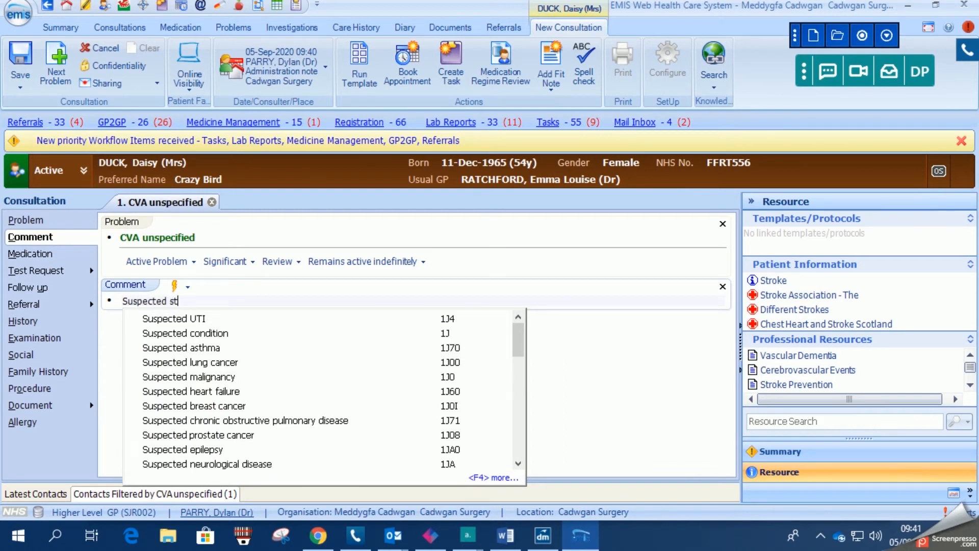
{"action": "type", "text": "roke. CVA"}
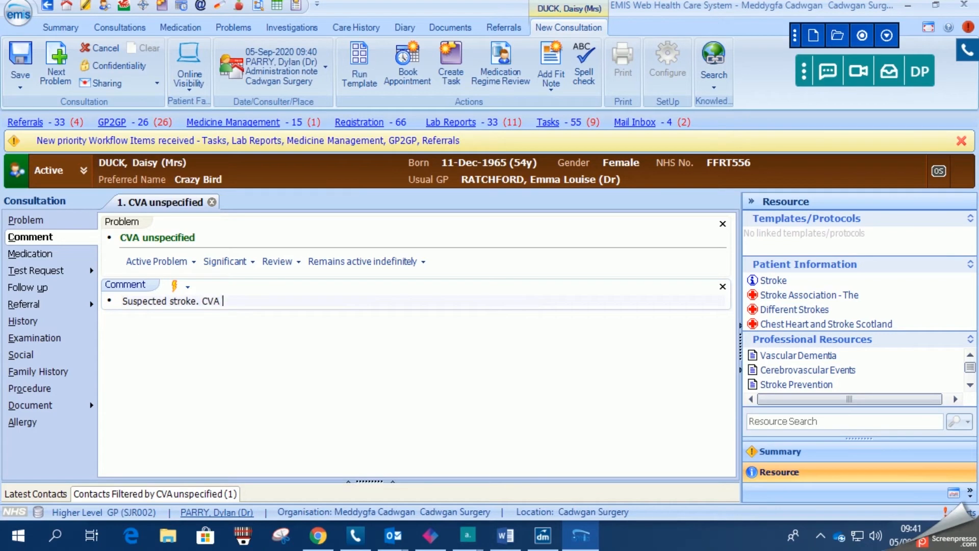
{"action": "type", "text": " 2017. Weakness left a"}
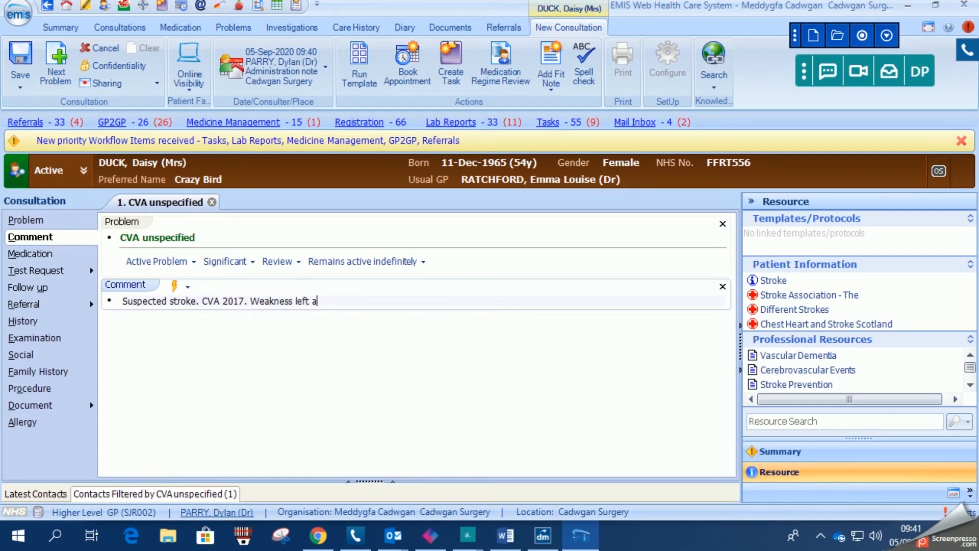
{"action": "type", "text": "rm last 3 hours."}
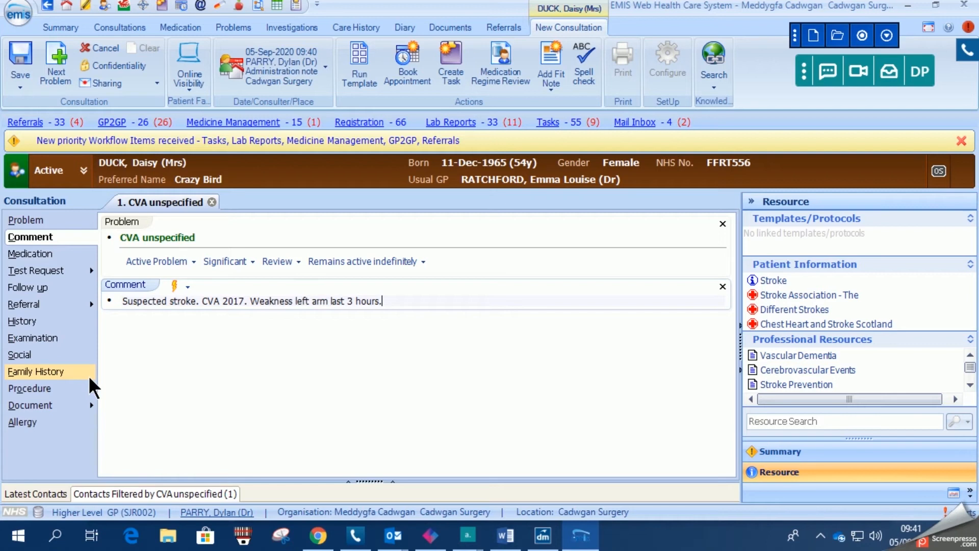
- Save the consultation
{"action": "left_click", "coordinate": [91, 408]}
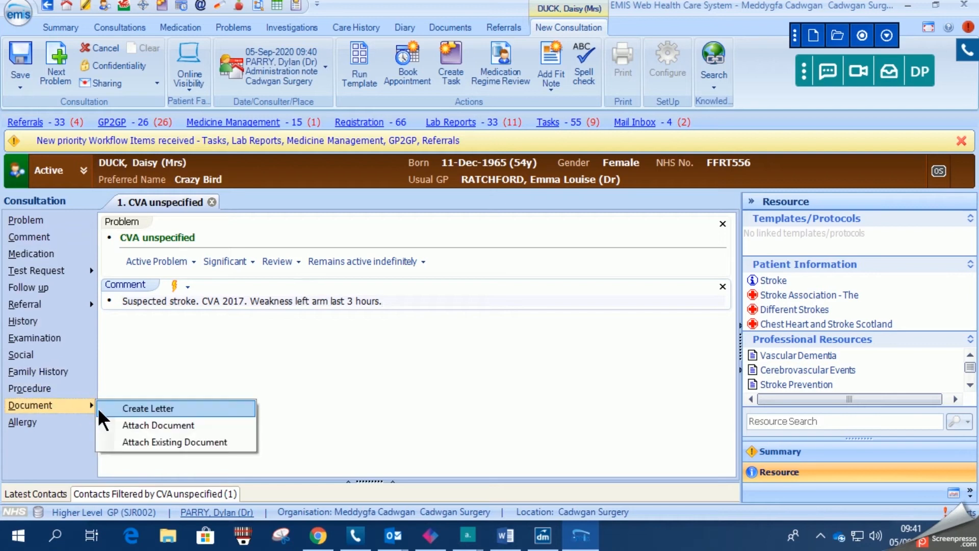
{"action": "left_click", "coordinate": [132, 368]}
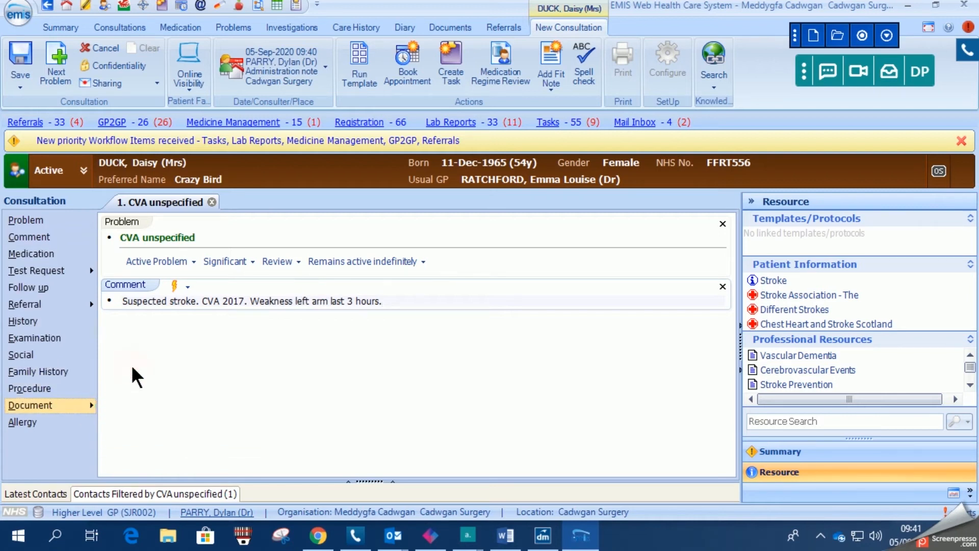
{"action": "left_click", "coordinate": [19, 56]}
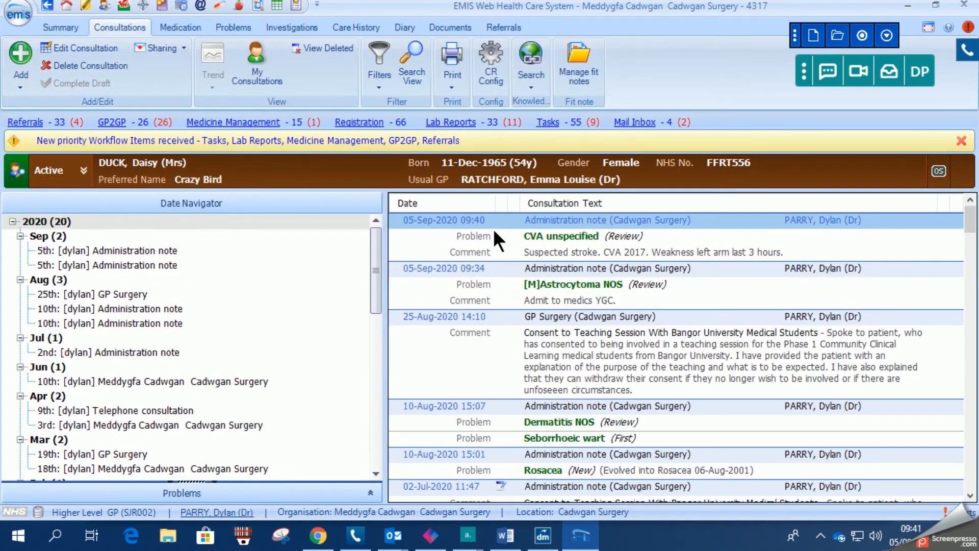
- Reopen the saved CVA unspecified consultation for editing
{"action": "left_click", "coordinate": [592, 240]}
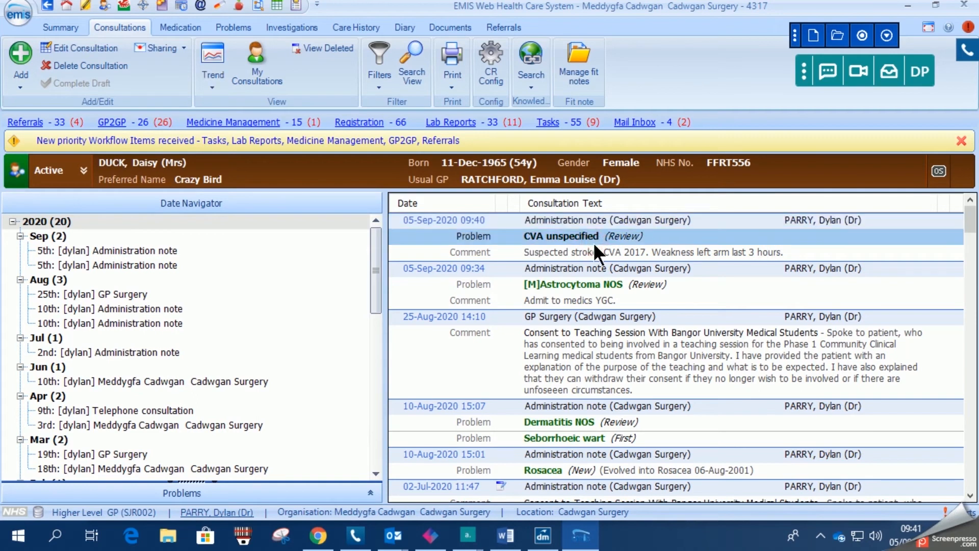
{"action": "right_click", "coordinate": [593, 243]}
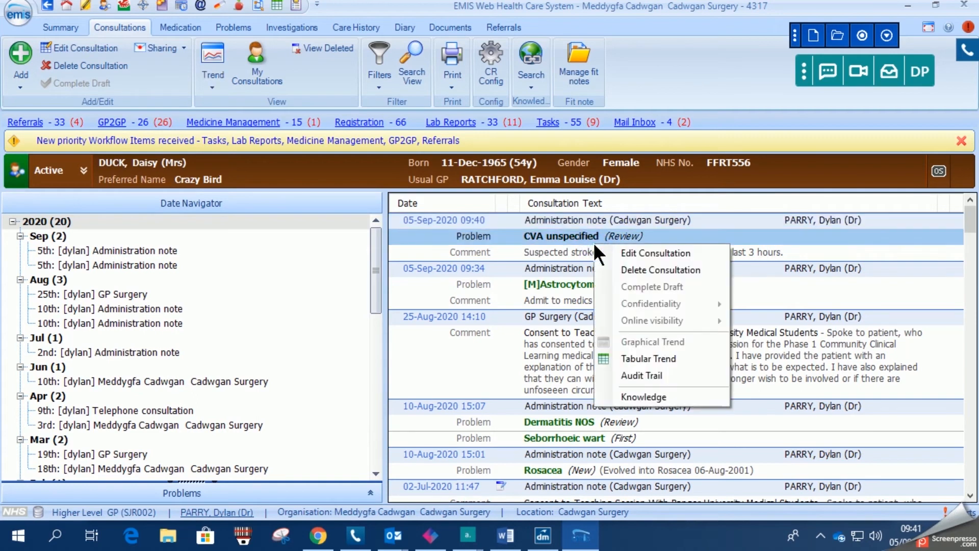
{"action": "left_click", "coordinate": [625, 253]}
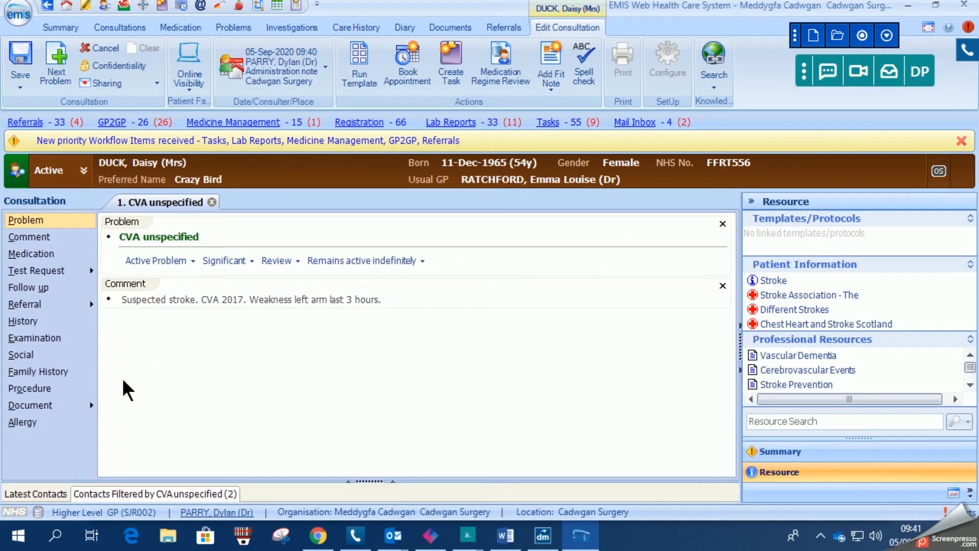
- Create a new patient letter from one of the letter templates
{"action": "left_click", "coordinate": [86, 406]}
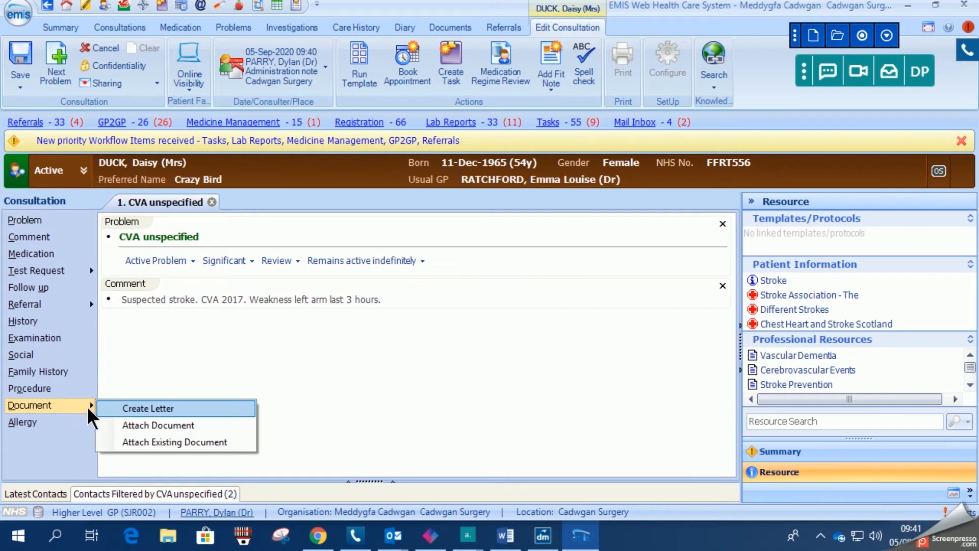
{"action": "left_click", "coordinate": [170, 408]}
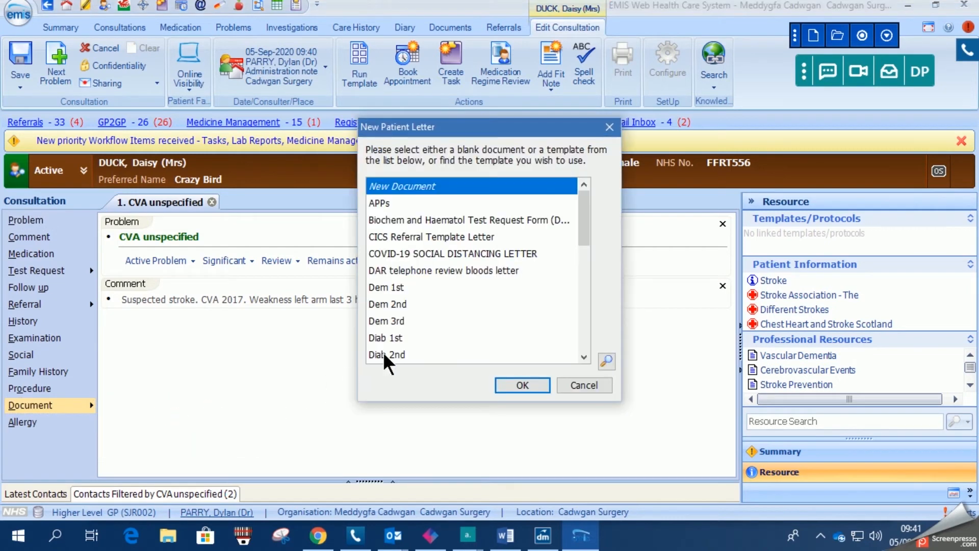
{"action": "left_click_drag", "start_coordinate": [588, 215], "coordinate": [588, 273]}
{"action": "double_click", "coordinate": [484, 304]}
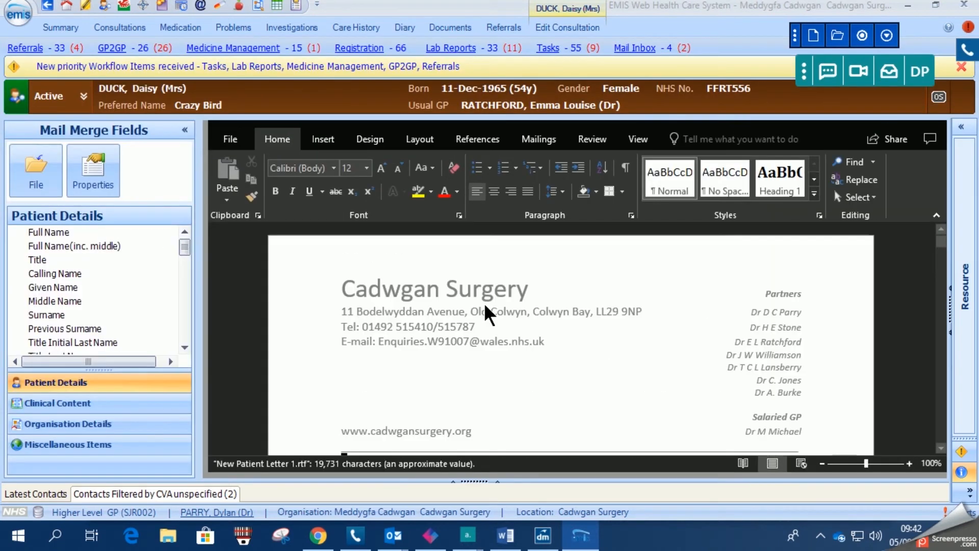
- Share the patient letter as a PDF attachment in a new email
{"action": "left_click_drag", "start_coordinate": [940, 240], "coordinate": [940, 249]}
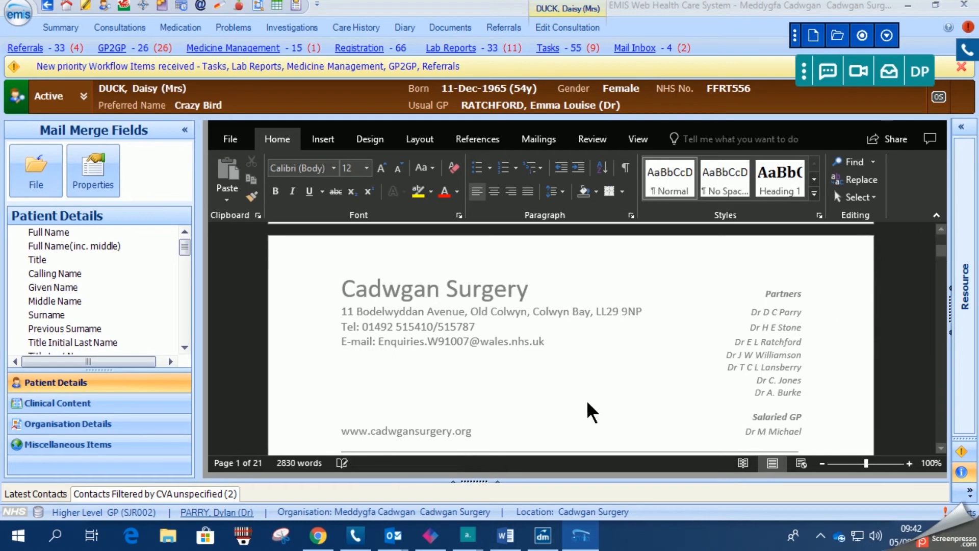
{"action": "scroll", "coordinate": [588, 403], "scroll_direction": "down", "scroll_amount": 5}
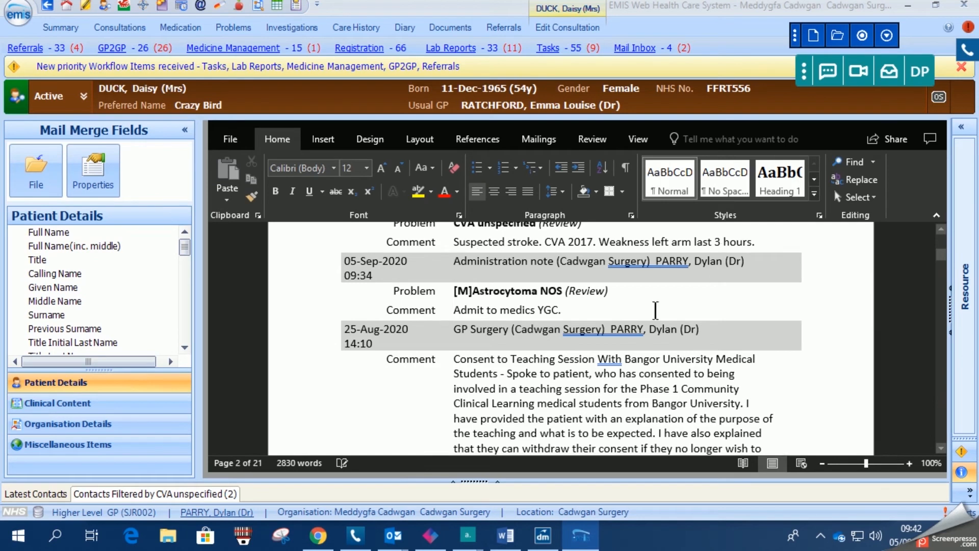
{"action": "scroll", "coordinate": [658, 350], "scroll_direction": "down", "scroll_amount": 2}
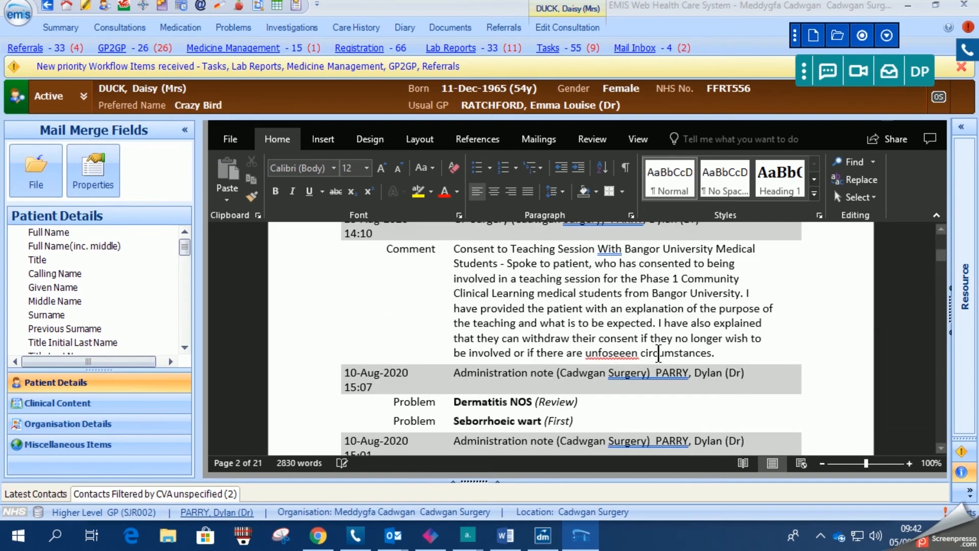
{"action": "scroll", "coordinate": [659, 352], "scroll_direction": "down", "scroll_amount": 6}
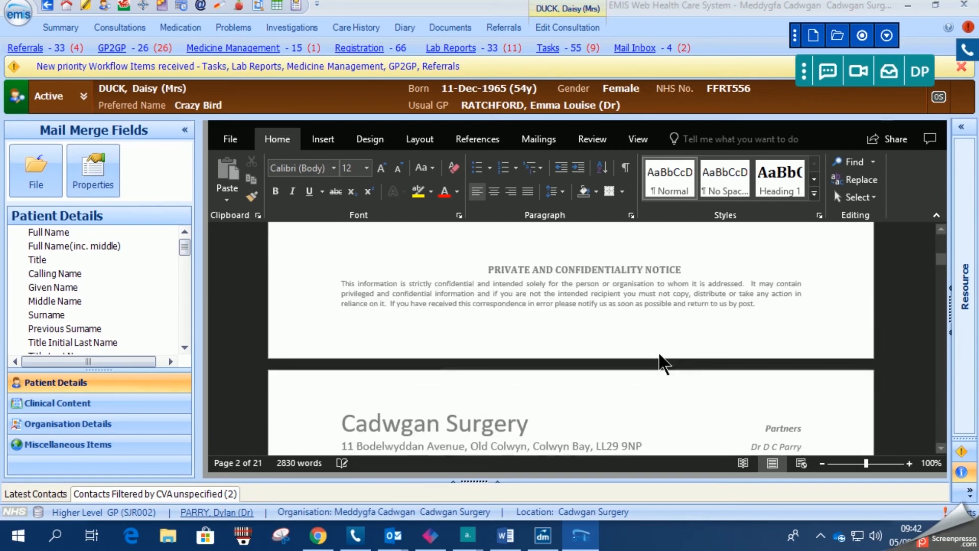
{"action": "scroll", "coordinate": [658, 352], "scroll_direction": "down", "scroll_amount": 1}
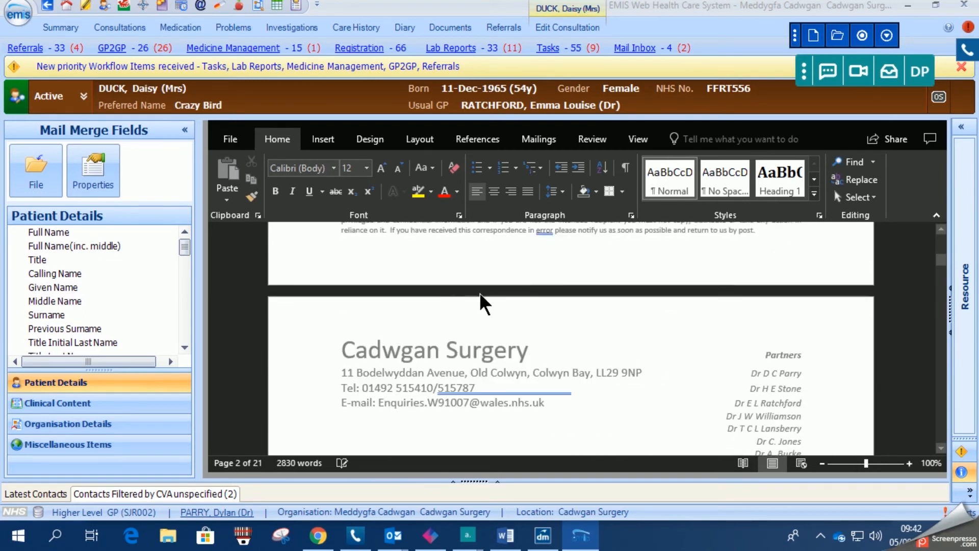
{"action": "left_click", "coordinate": [231, 143]}
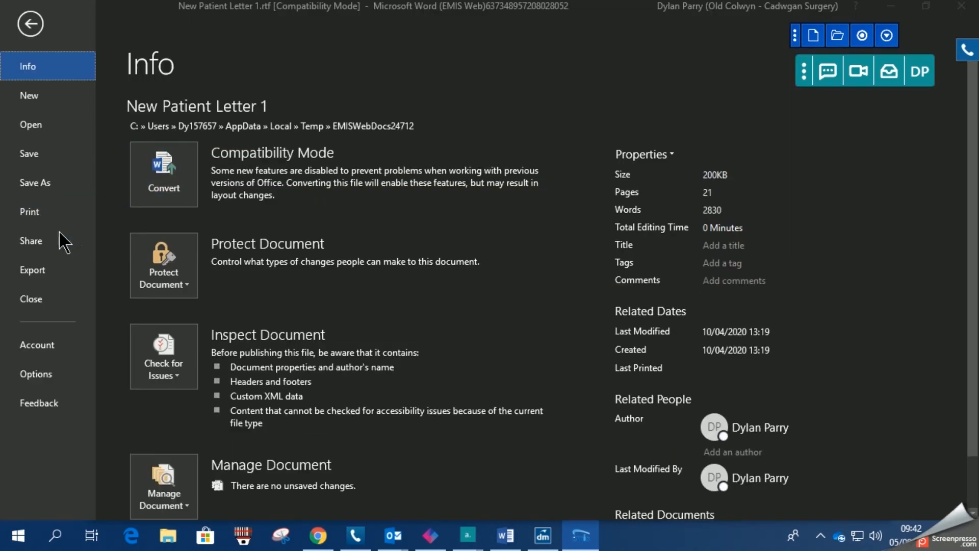
{"action": "left_click", "coordinate": [48, 243]}
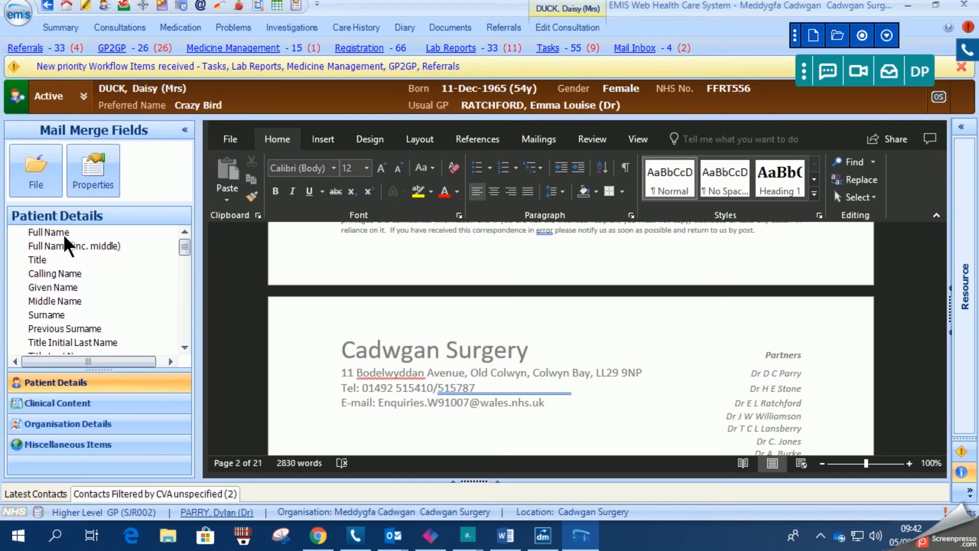
{"action": "left_click", "coordinate": [232, 141]}
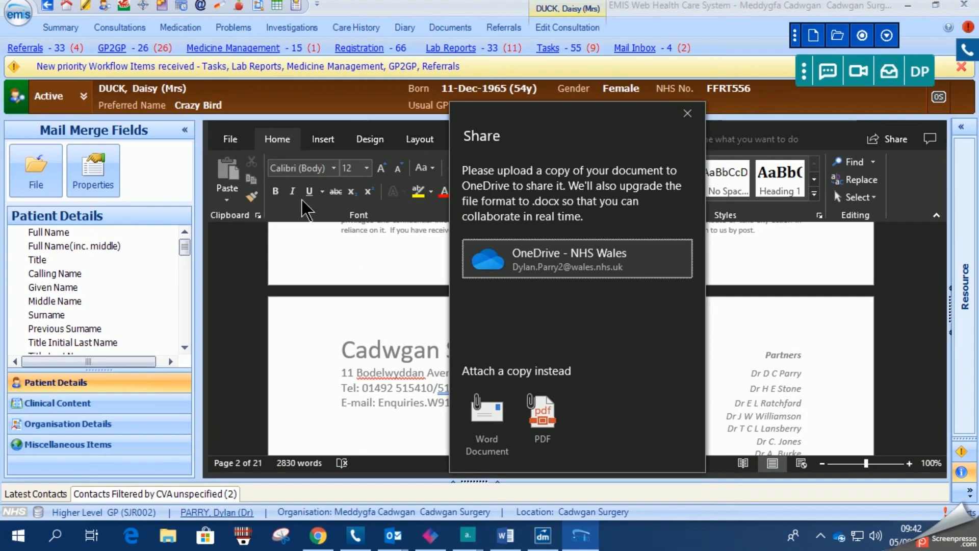
{"action": "left_click", "coordinate": [543, 424]}
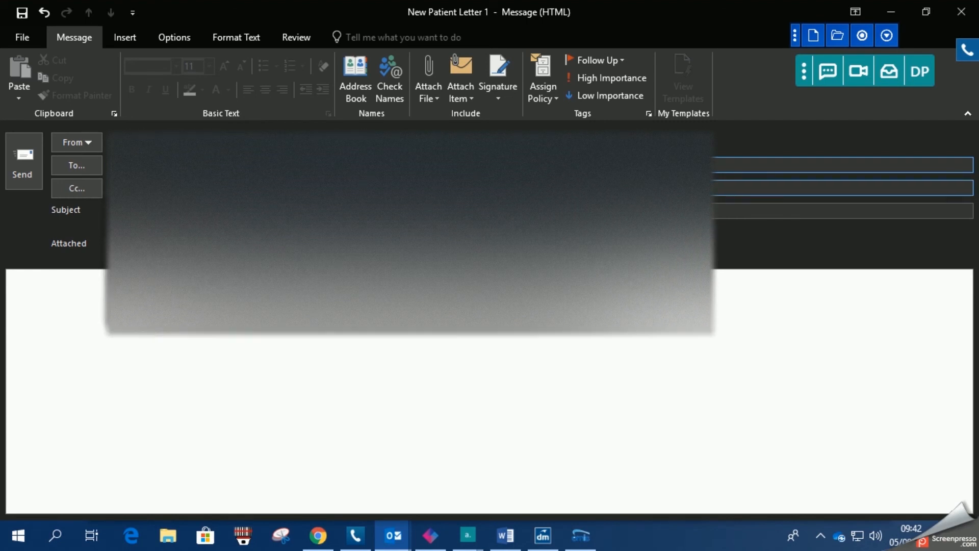
- Write the email body: "Dear ED Reception", "Thank you for accept", and sign off with the sender's first name
{"action": "left_click", "coordinate": [68, 285]}
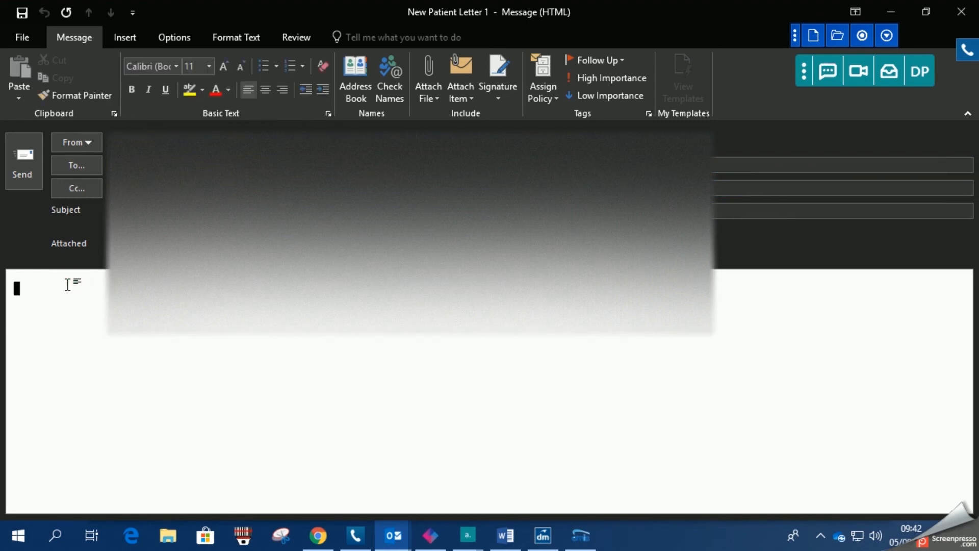
{"action": "type", "text": "Dear ED "}
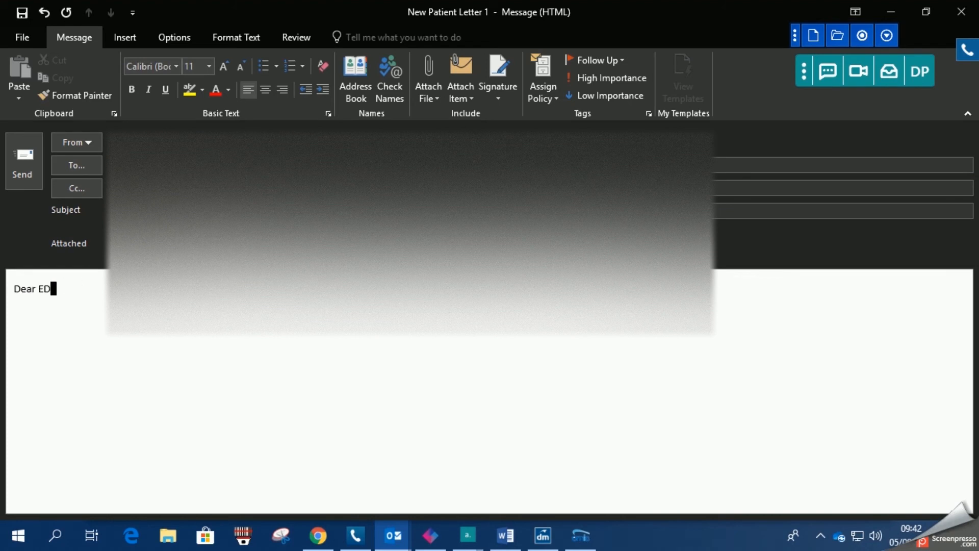
{"action": "type", "text": "Reception"}
{"action": "key", "text": "Return"}
{"action": "key", "text": "Return"}
{"action": "type", "text": "Thank "}
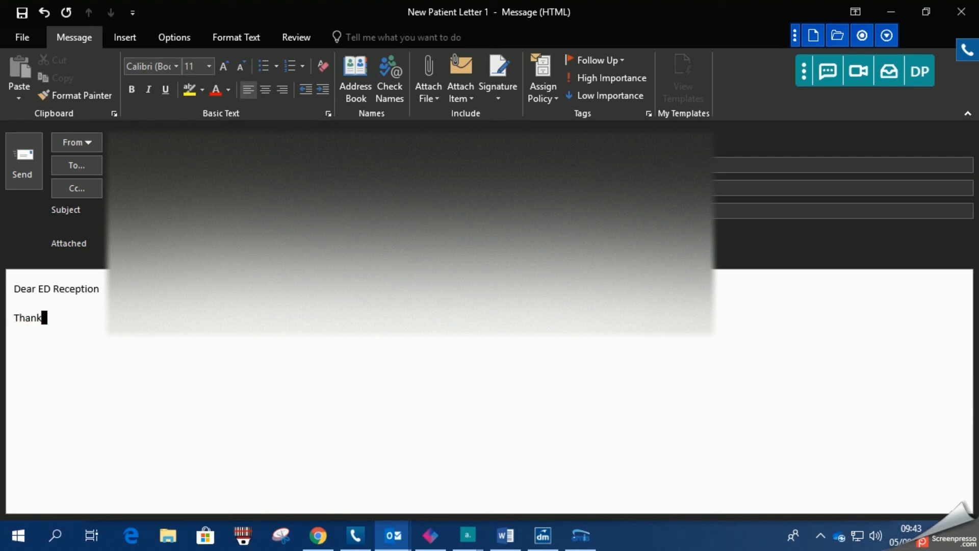
{"action": "type", "text": "you for accept"}
{"action": "key", "text": "Return"}
{"action": "type", "text": "Dylan"}
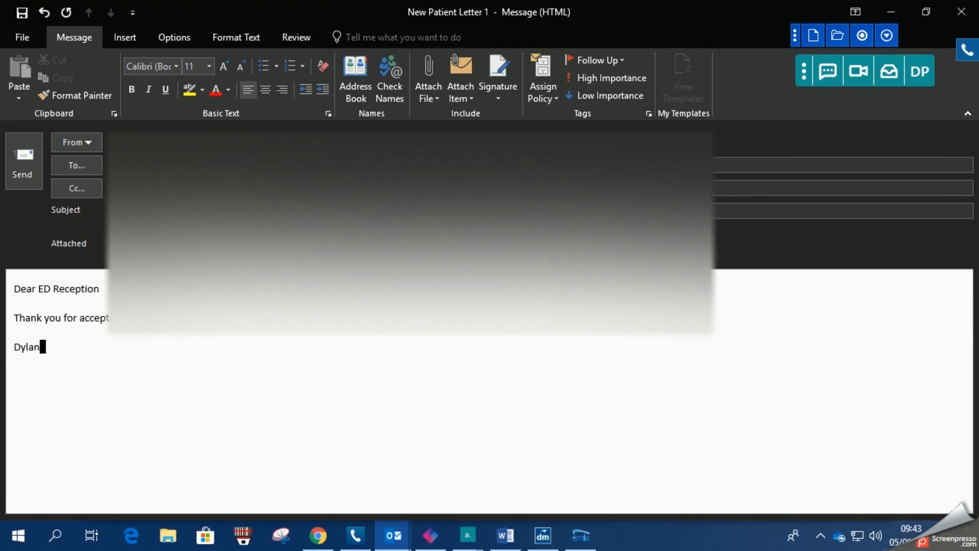
{"action": "key", "text": "Return"}
- Insert the sender's saved signature and request a delivery receipt for the email
{"action": "left_click", "coordinate": [499, 98]}
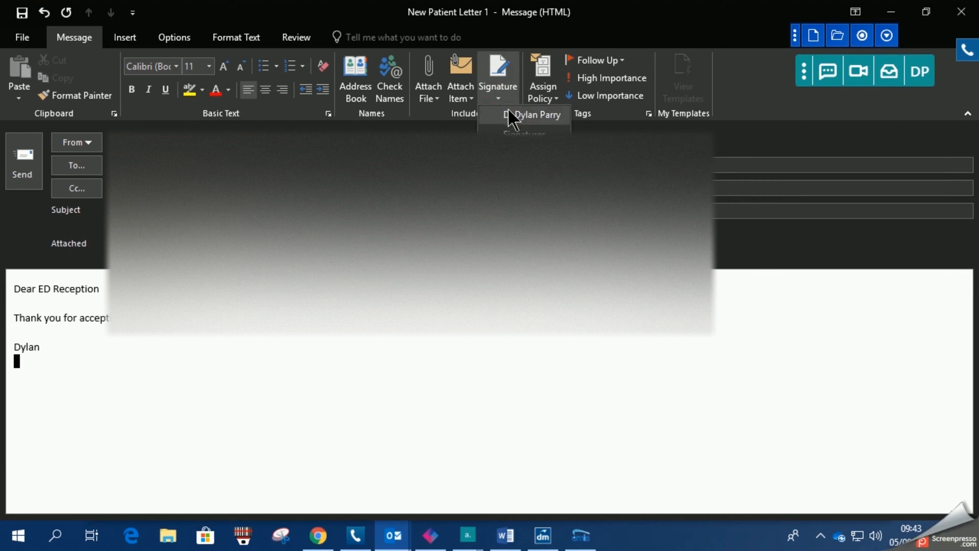
{"action": "left_click", "coordinate": [518, 116]}
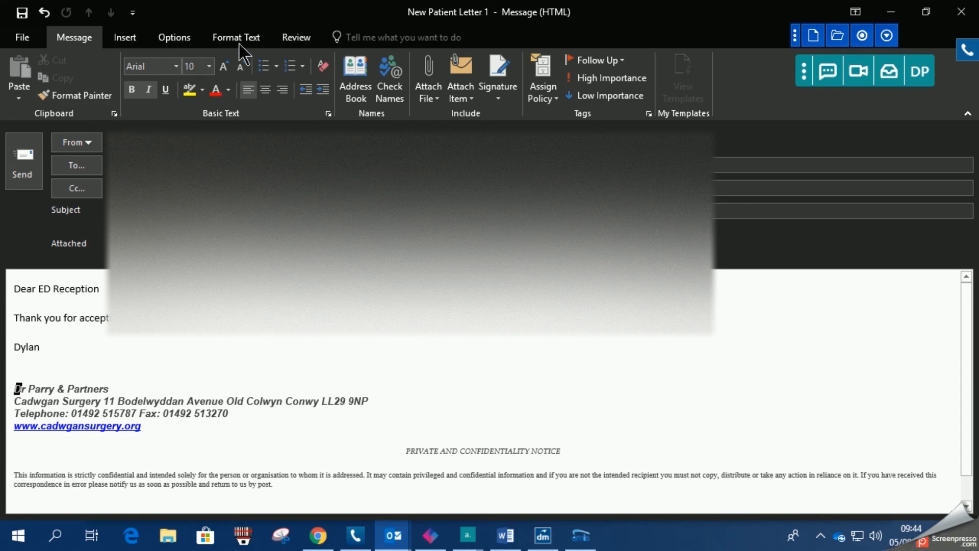
{"action": "left_click", "coordinate": [174, 37]}
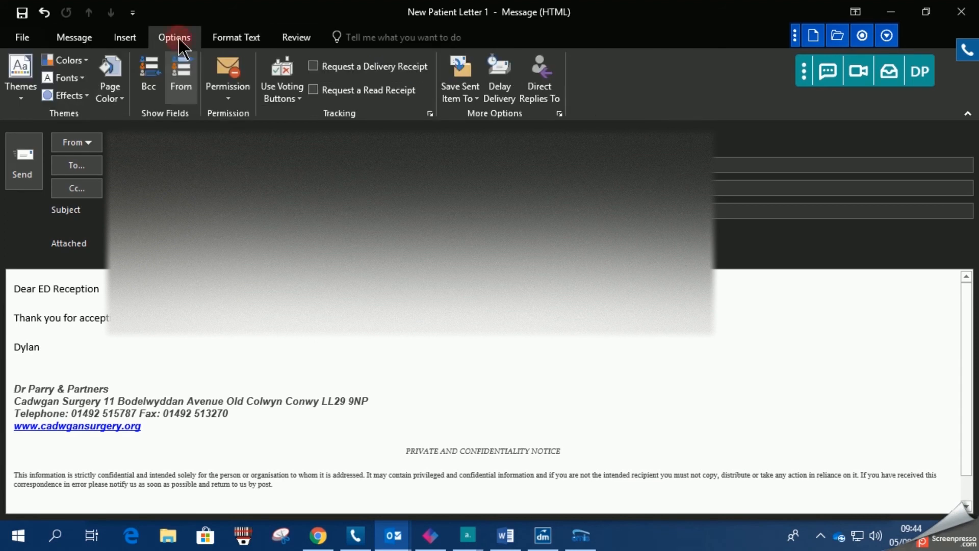
{"action": "left_click", "coordinate": [314, 67]}
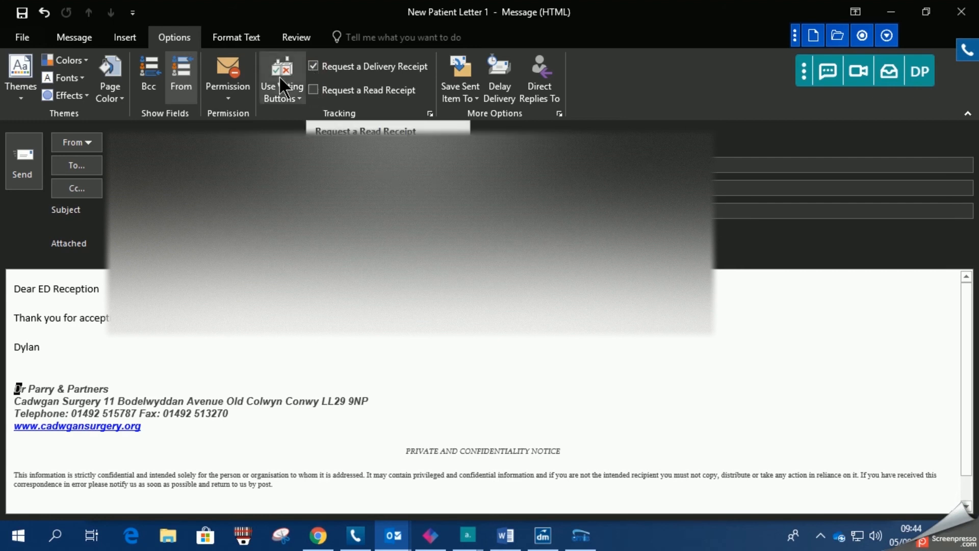
- Save and close the patient letter, then save the consultation
{"action": "left_click", "coordinate": [74, 43]}
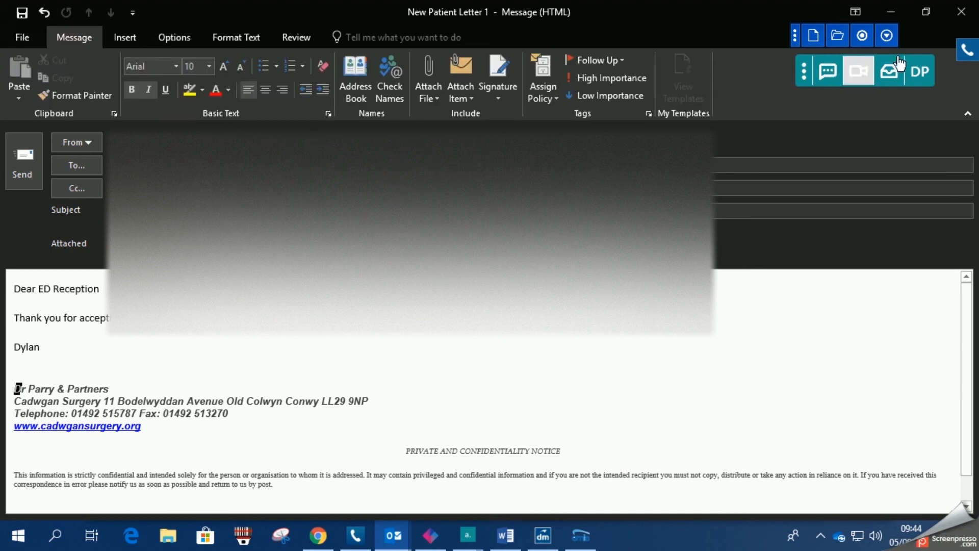
{"action": "left_click", "coordinate": [956, 19]}
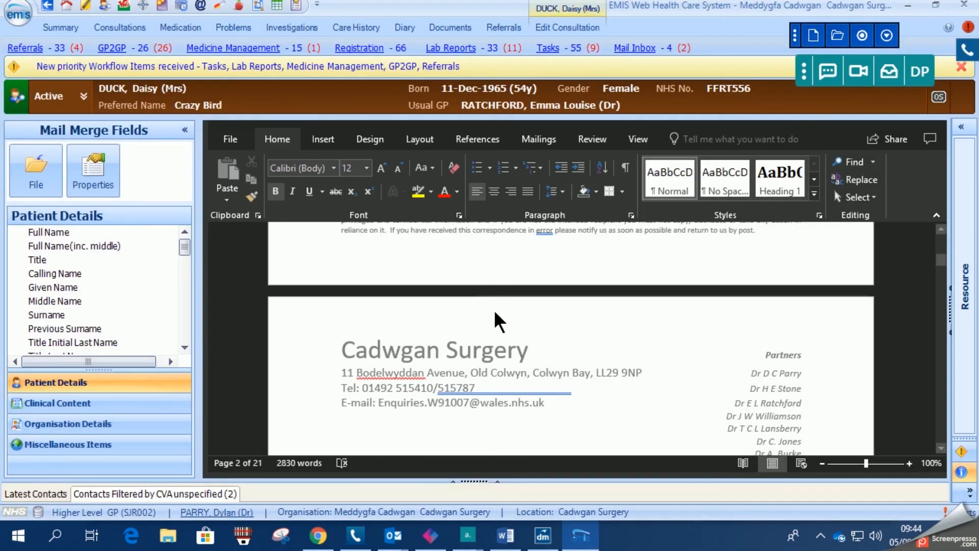
{"action": "left_click", "coordinate": [47, 172]}
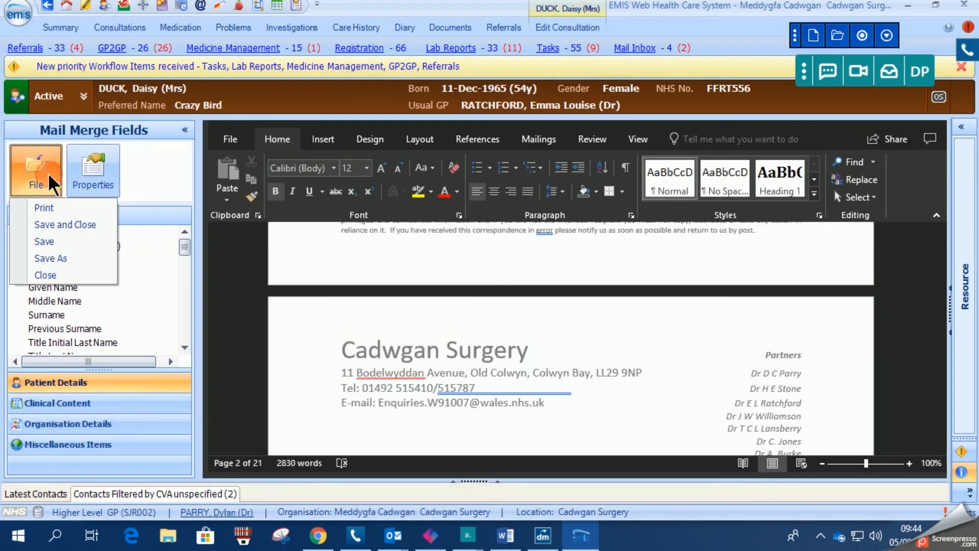
{"action": "left_click", "coordinate": [71, 224]}
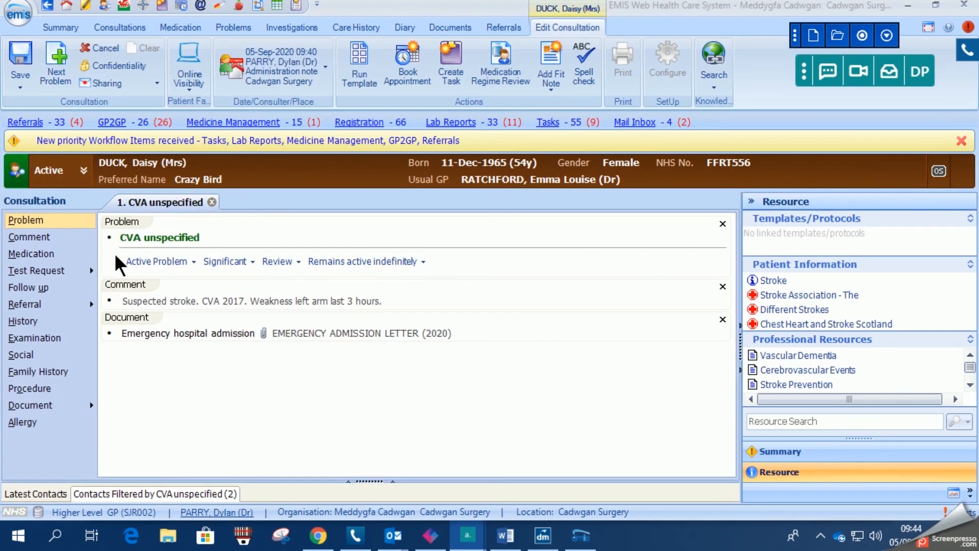
{"action": "left_click", "coordinate": [20, 60]}
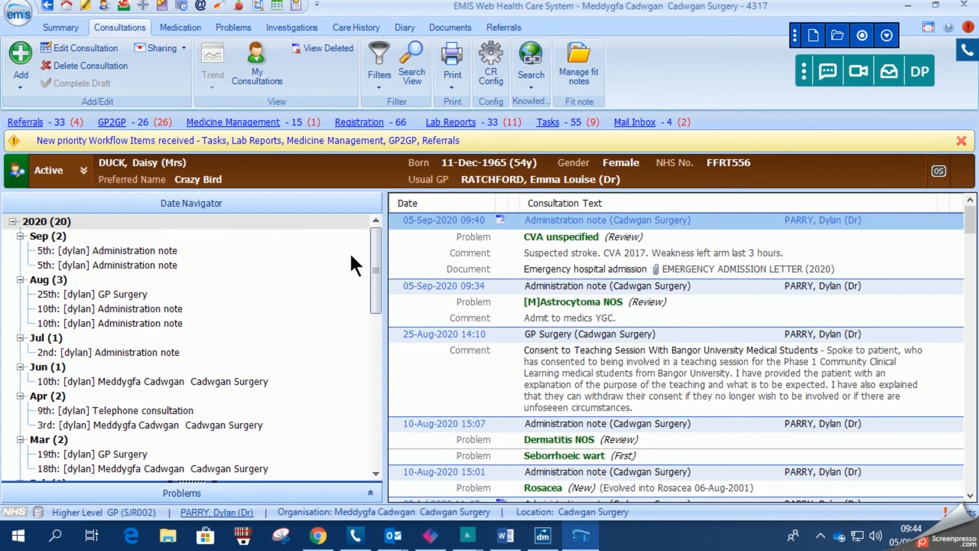
- Reopen the suspected-stroke consultation for editing and open its attached Emergency admission letter
{"action": "left_click", "coordinate": [555, 270]}
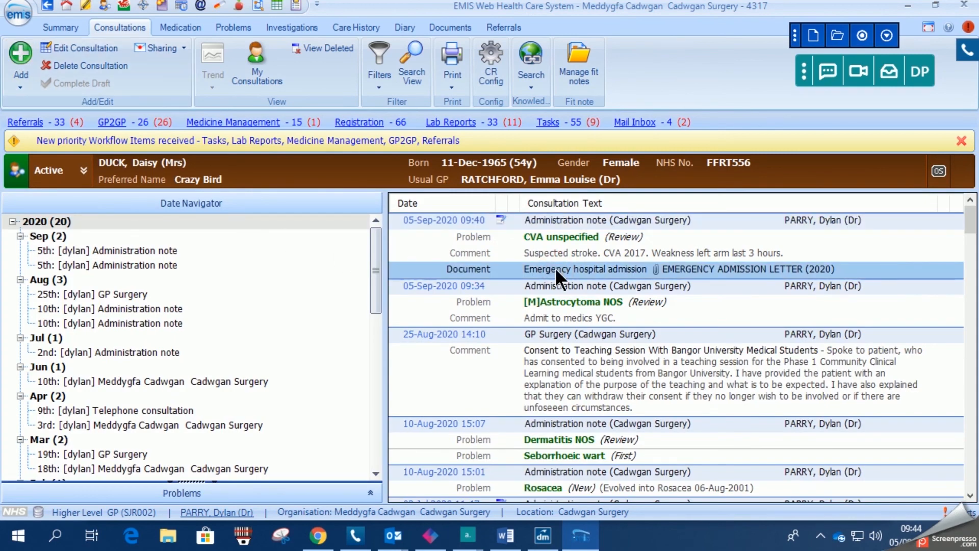
{"action": "right_click", "coordinate": [556, 269]}
{"action": "left_click", "coordinate": [581, 277]}
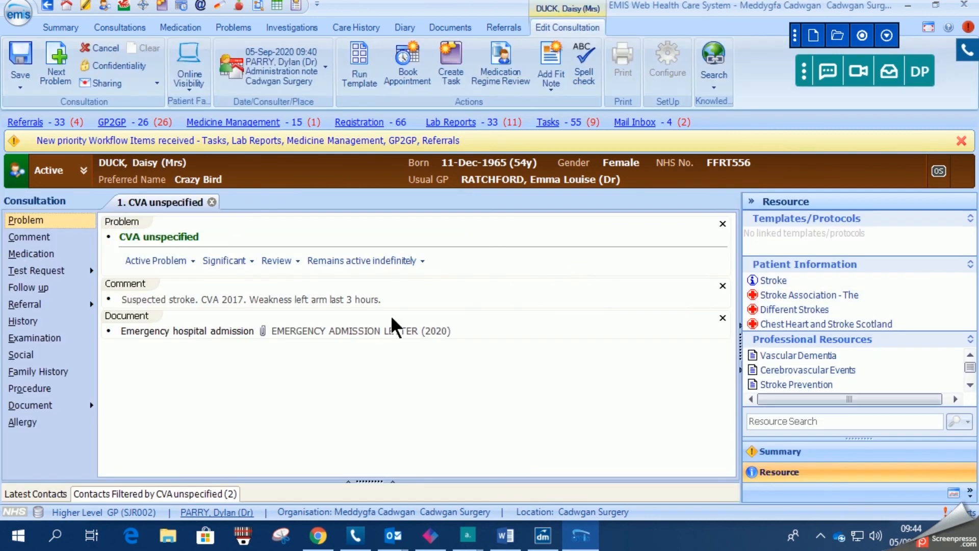
{"action": "double_click", "coordinate": [272, 330]}
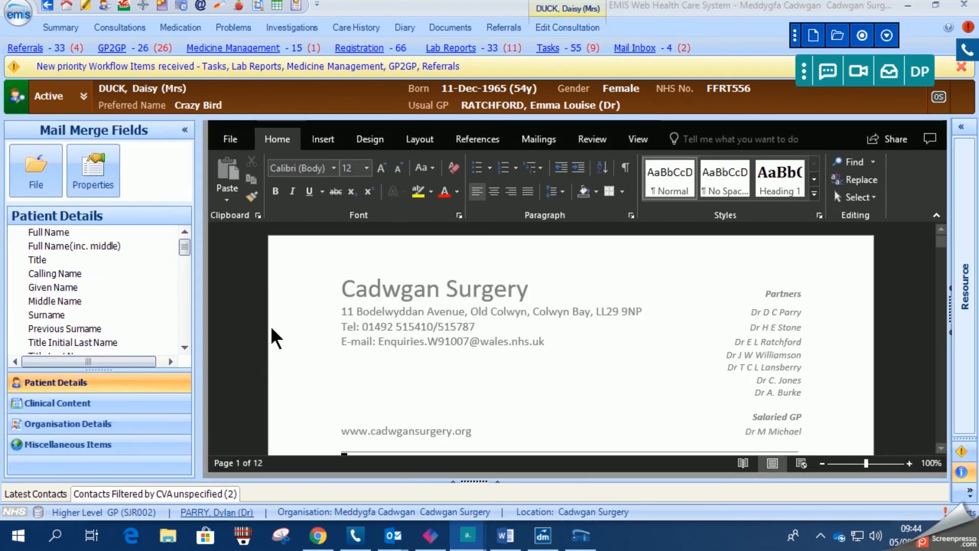
- Share the emergency admission letter as a PDF attachment in a new email
{"action": "left_click", "coordinate": [230, 140]}
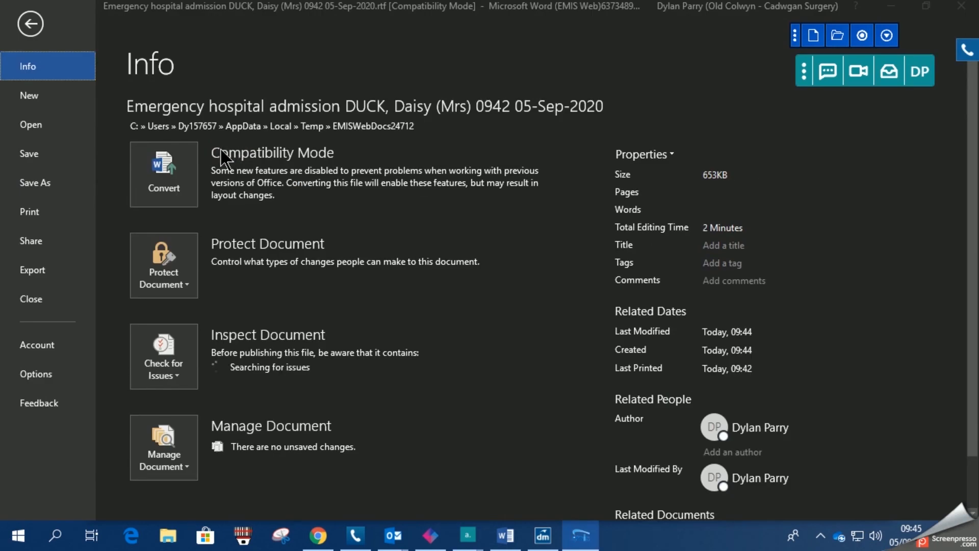
{"action": "left_click", "coordinate": [53, 242]}
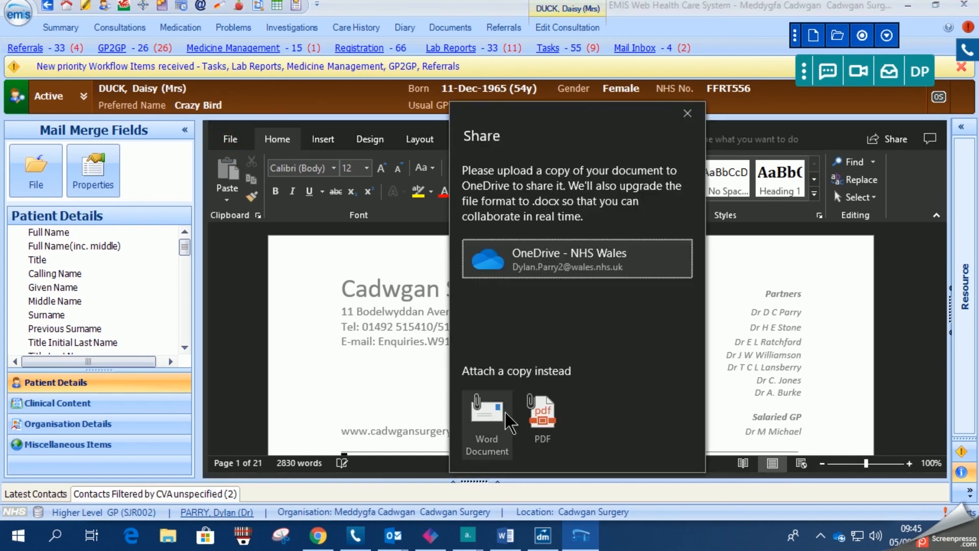
{"action": "left_click", "coordinate": [536, 415]}
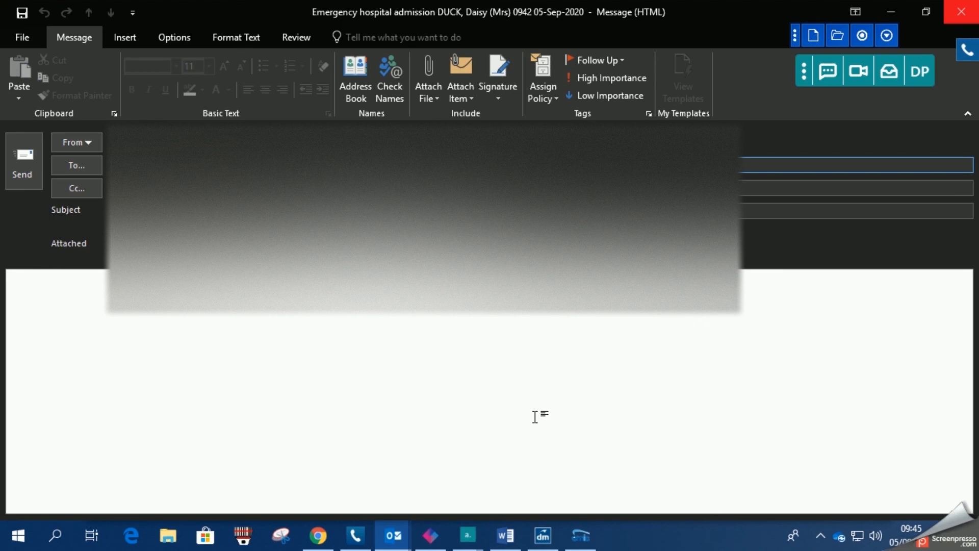
- Begin a recipient entry and insert the sender's saved signature into the new email
{"action": "type", "text": "d"}
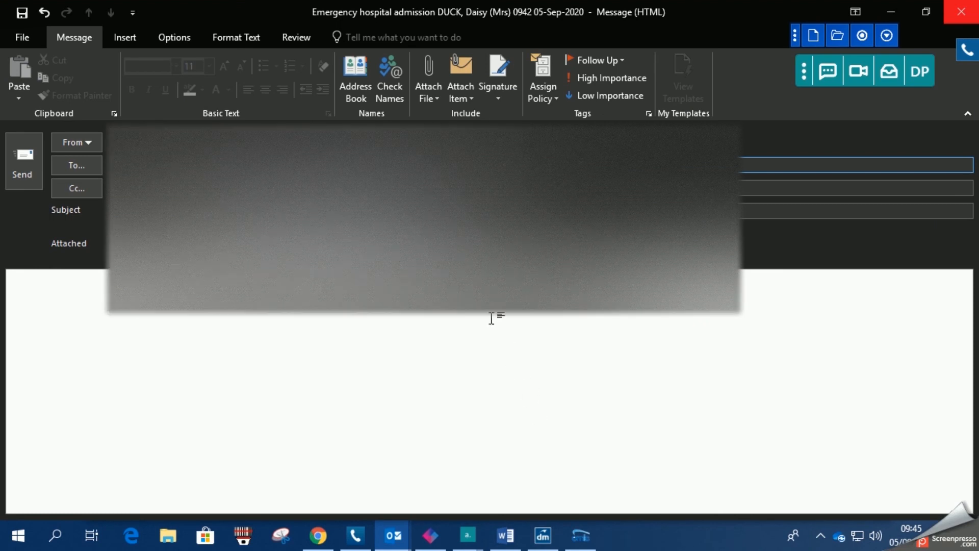
{"action": "left_click", "coordinate": [255, 188]}
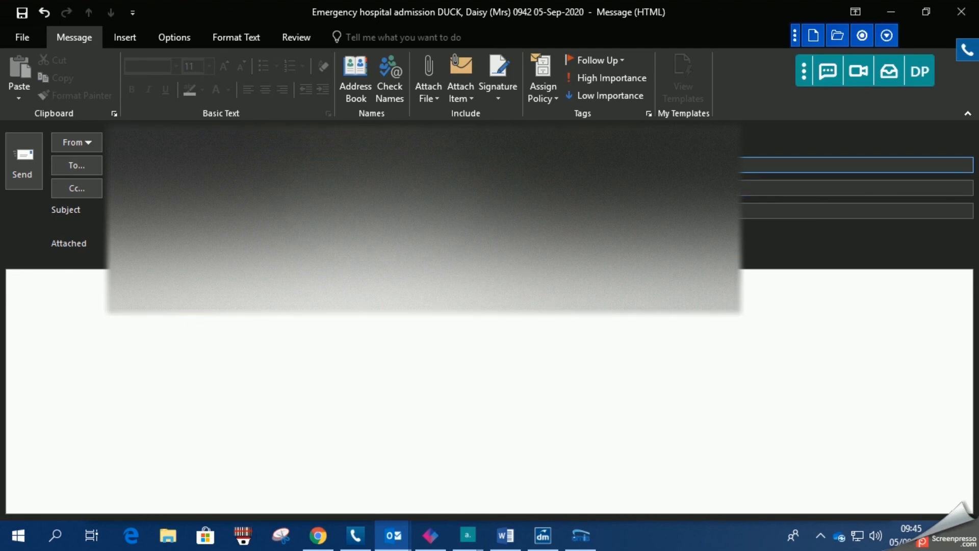
{"action": "left_click", "coordinate": [498, 95]}
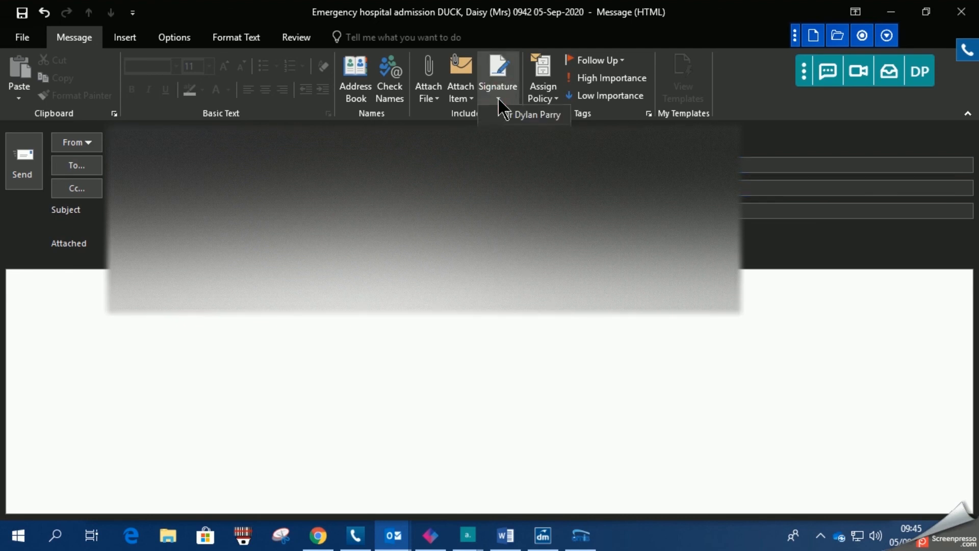
{"action": "left_click", "coordinate": [531, 119]}
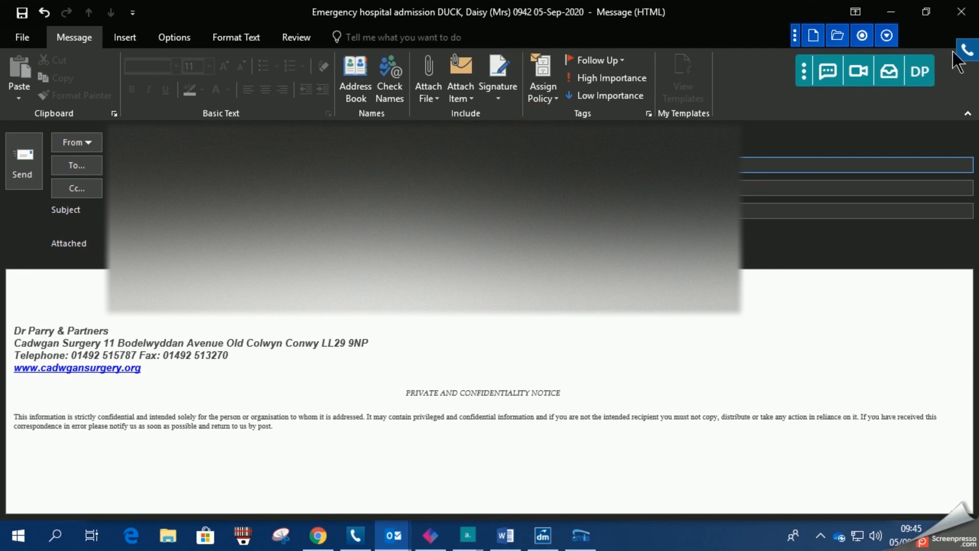
- Close the email without saving it
{"action": "left_click", "coordinate": [961, 12]}
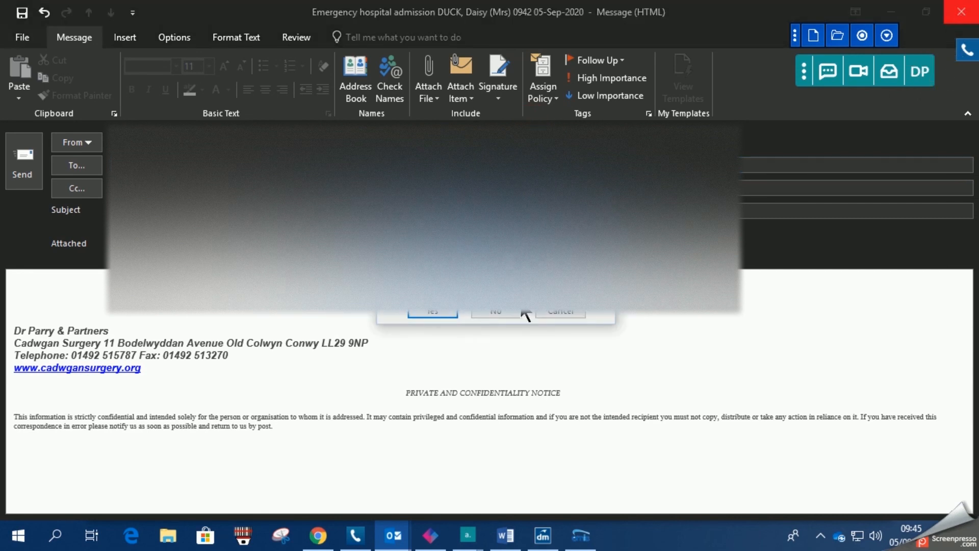
{"action": "left_click", "coordinate": [497, 309]}
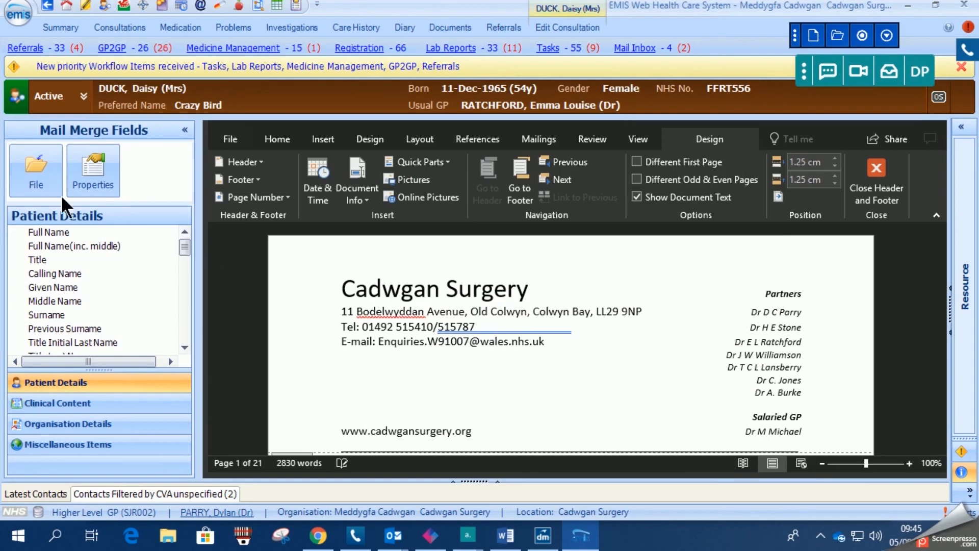
- Close the letter document and save the consultation
{"action": "left_click", "coordinate": [37, 173]}
{"action": "left_click", "coordinate": [60, 275]}
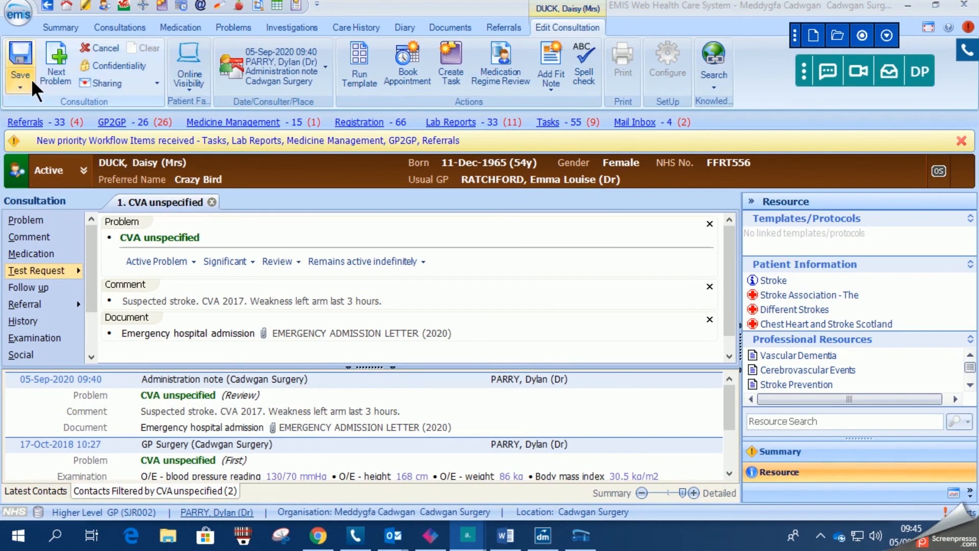
{"action": "left_click", "coordinate": [20, 71]}
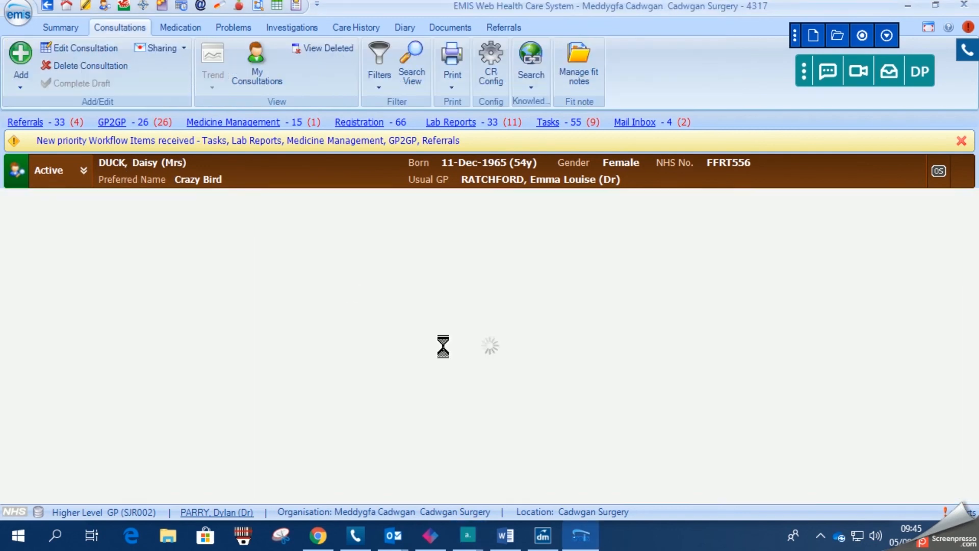